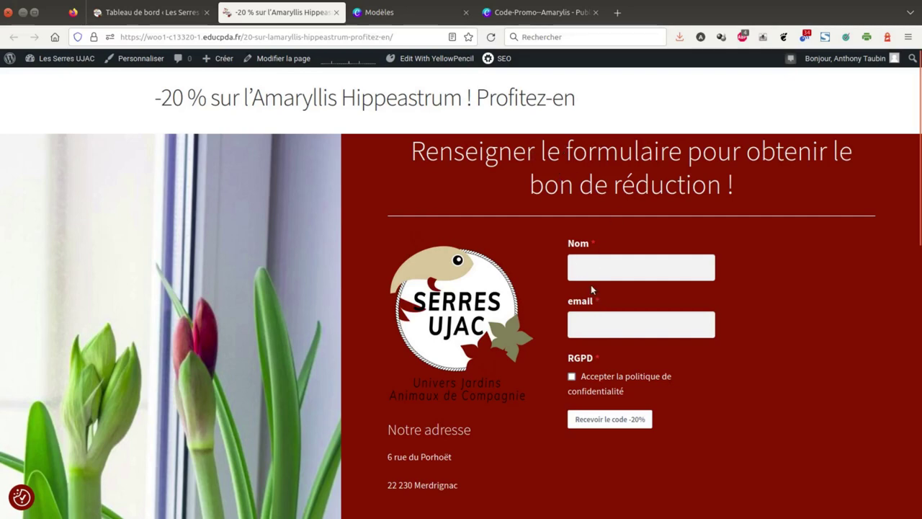
# Step: Open the 20ama-hipp promo code for editing from the WordPress site's Marketing promo codes
pyautogui.click(164, 14)
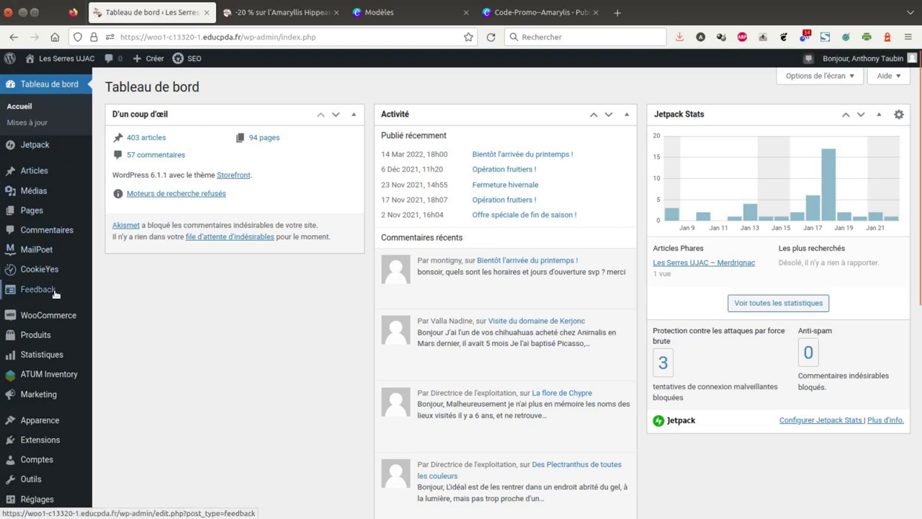
pyautogui.moveTo(52, 394)
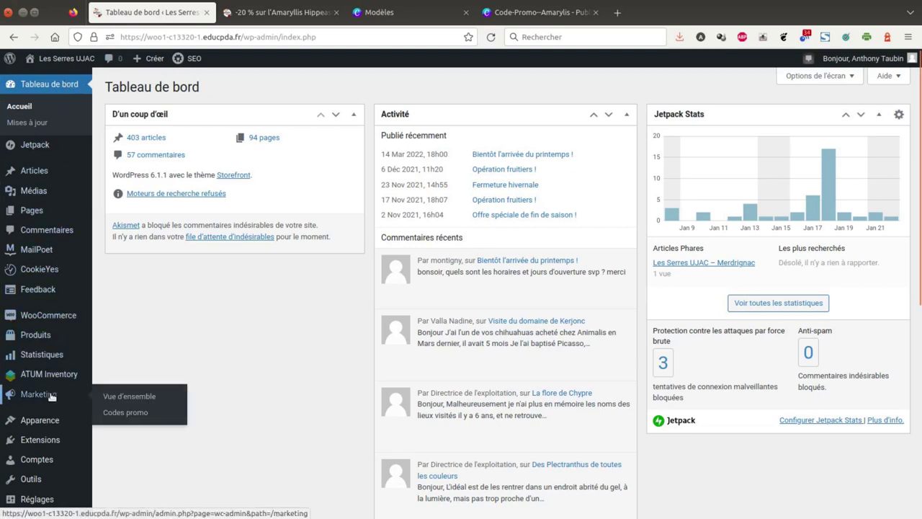
pyautogui.click(125, 415)
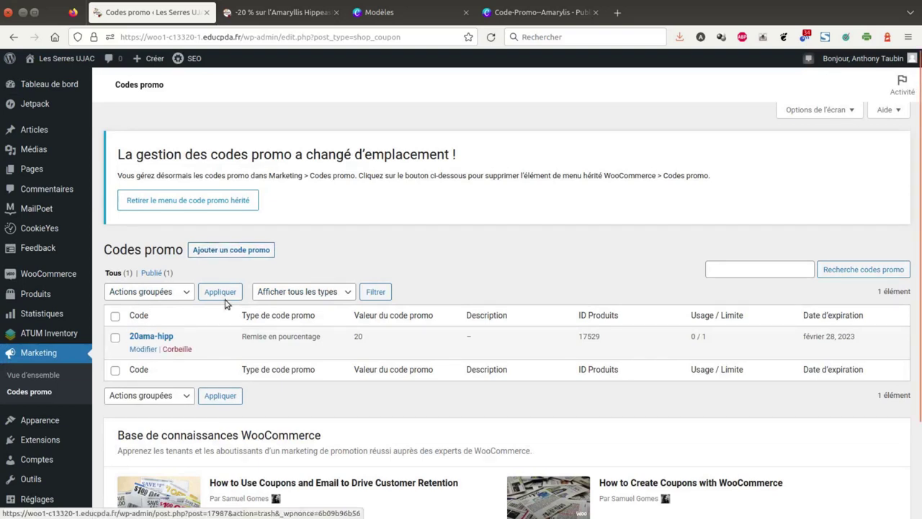
pyautogui.click(145, 335)
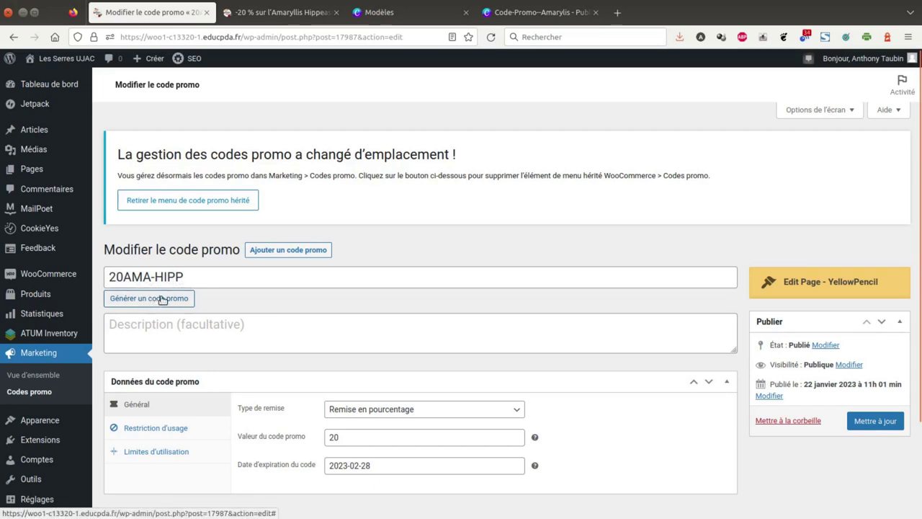
# Step: Copy the promo code 20AMA-HIPP, try generating a random code, and restore the copied code
pyautogui.moveTo(184, 278); pyautogui.dragTo(105, 275)
pyautogui.rightClick(119, 272)
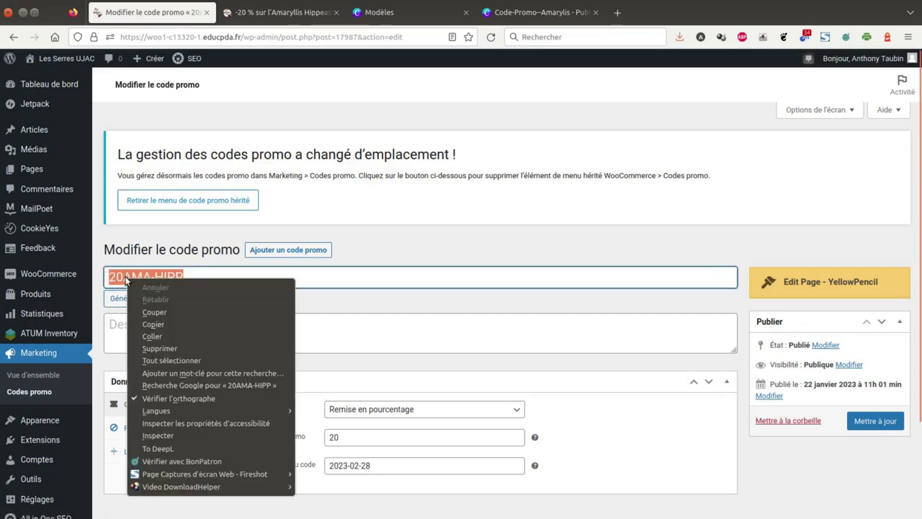
pyautogui.click(163, 324)
pyautogui.click(146, 299)
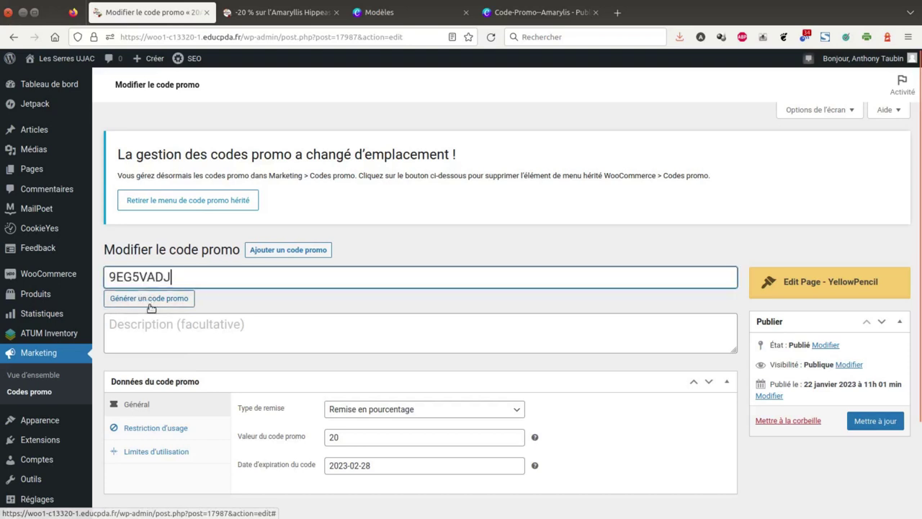
pyautogui.moveTo(179, 278); pyautogui.dragTo(107, 277)
pyautogui.rightClick(129, 279)
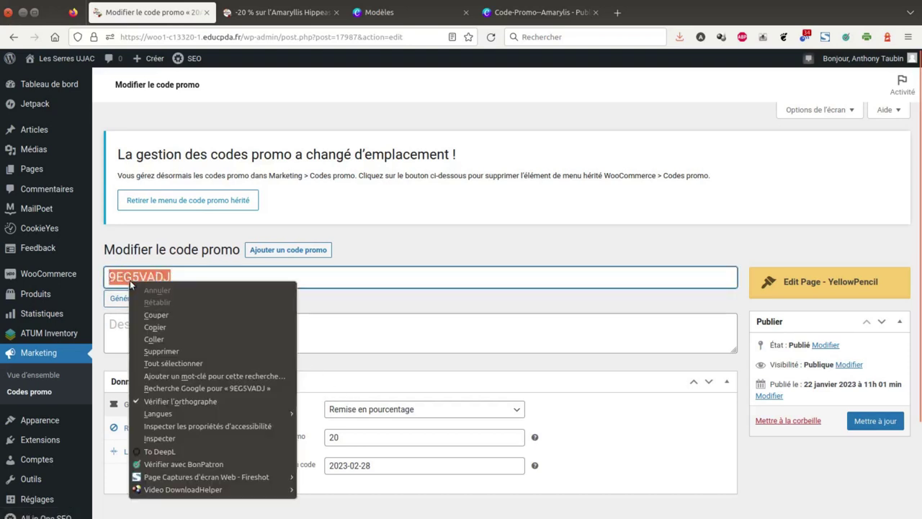
pyautogui.click(165, 339)
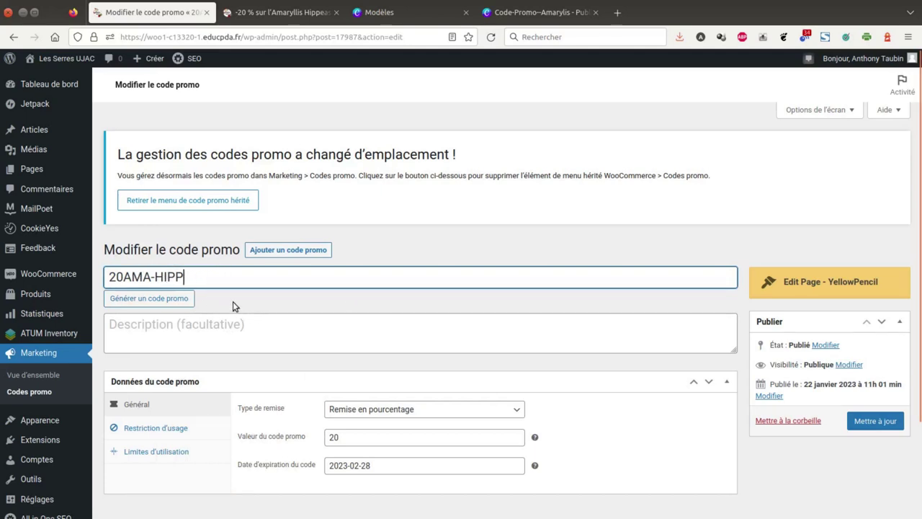
# Step: Enter the promo code description "20% sur les amaryllis"
pyautogui.click(163, 328)
pyautogui.write('20')
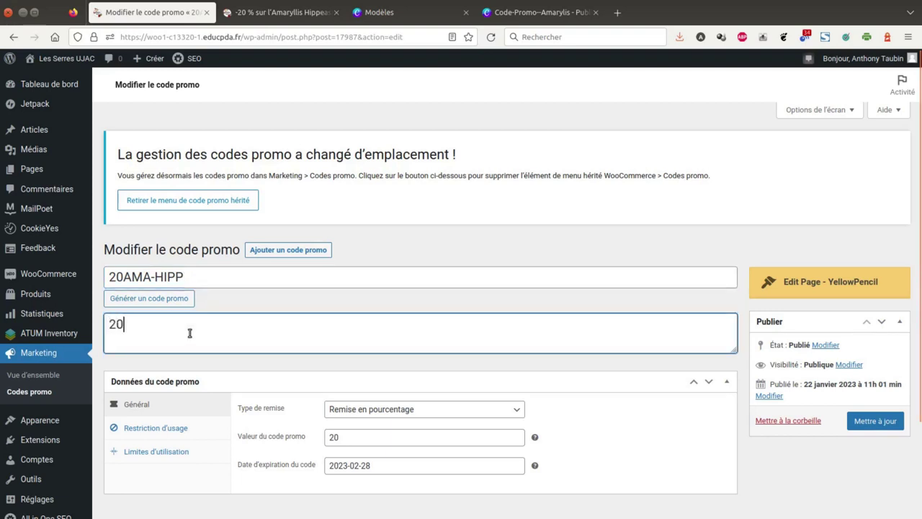
pyautogui.write('% sur')
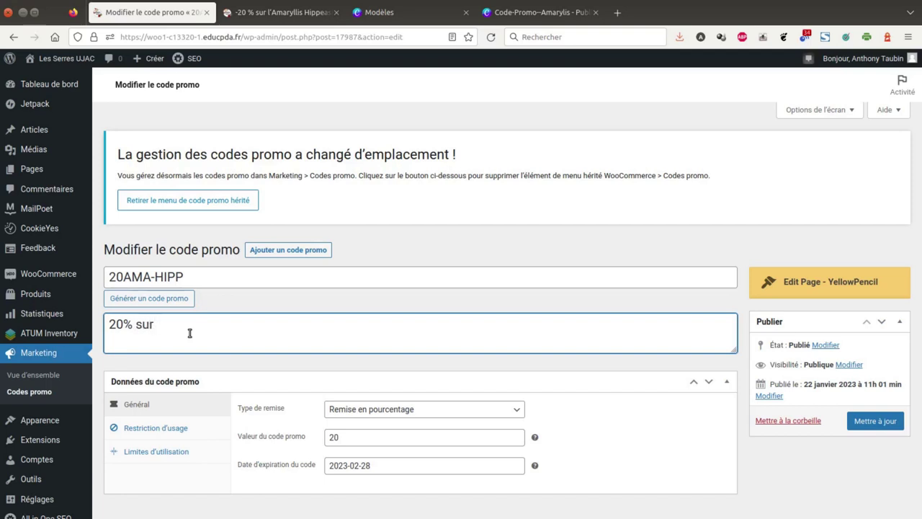
pyautogui.write(' les amaryllis')
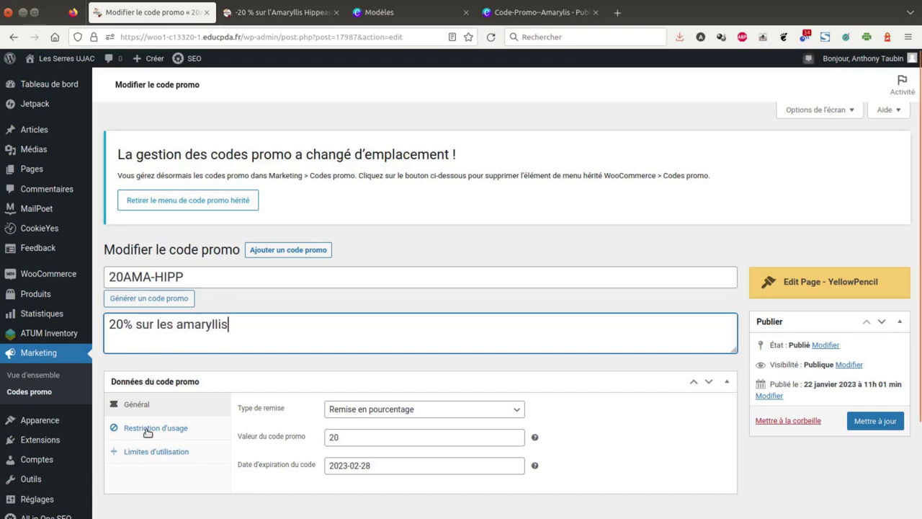
# Step: Review the promo code's general settings: discount type options, code value and expiration date
pyautogui.click(516, 414)
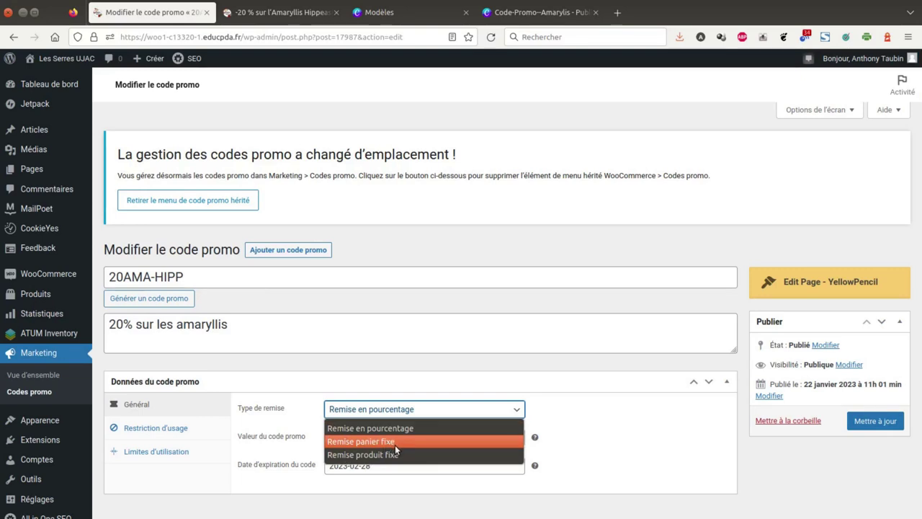
pyautogui.click(315, 427)
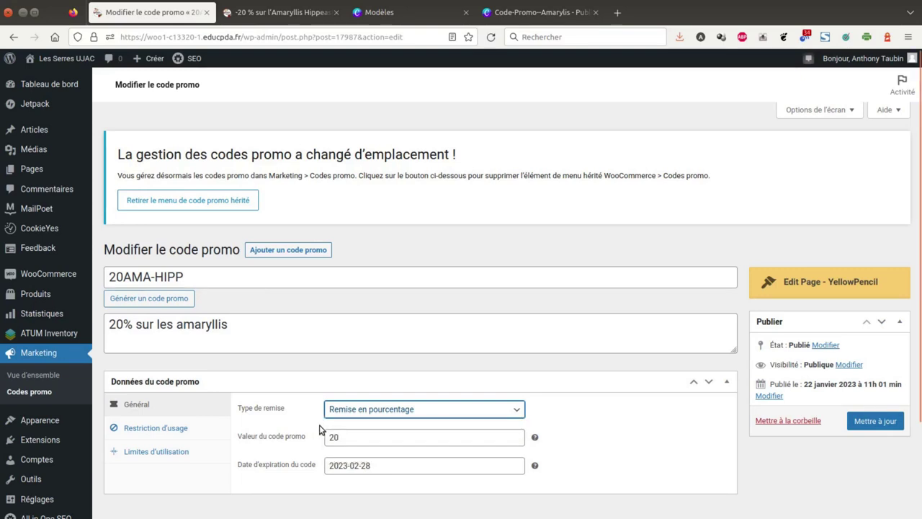
pyautogui.moveTo(331, 438); pyautogui.dragTo(343, 437)
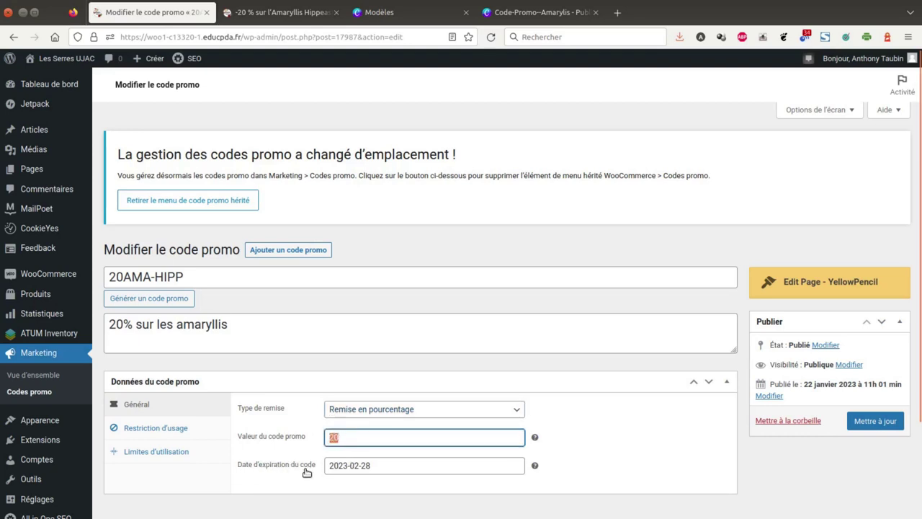
pyautogui.click(328, 466)
pyautogui.moveTo(328, 466); pyautogui.dragTo(358, 466)
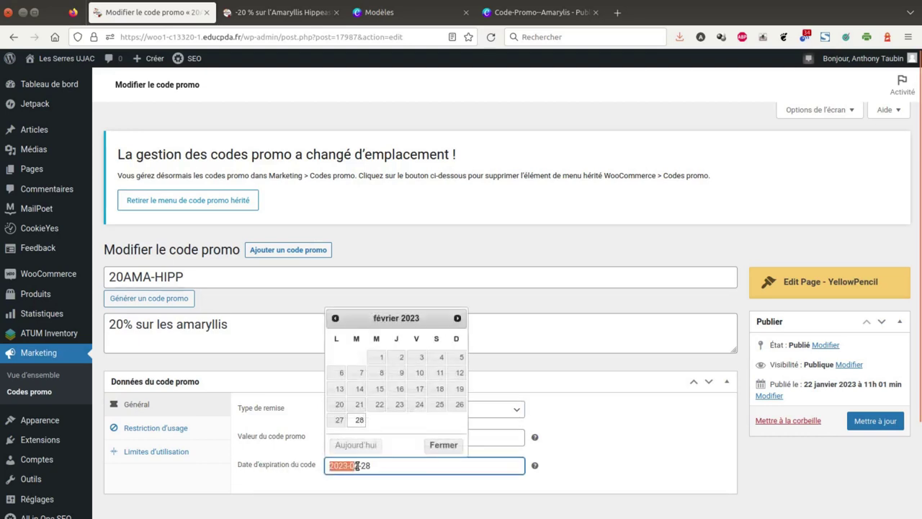
pyautogui.click(305, 466)
# Step: Examine the promo code's usage restrictions, including spending limits, individual use, eligible products, categories and allowed emails
pyautogui.click(162, 427)
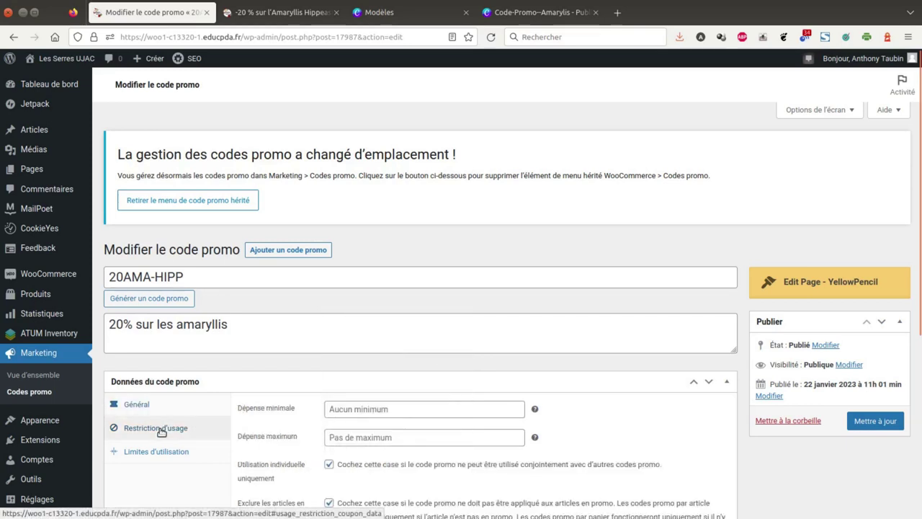
pyautogui.scroll(-3, 281, 438)
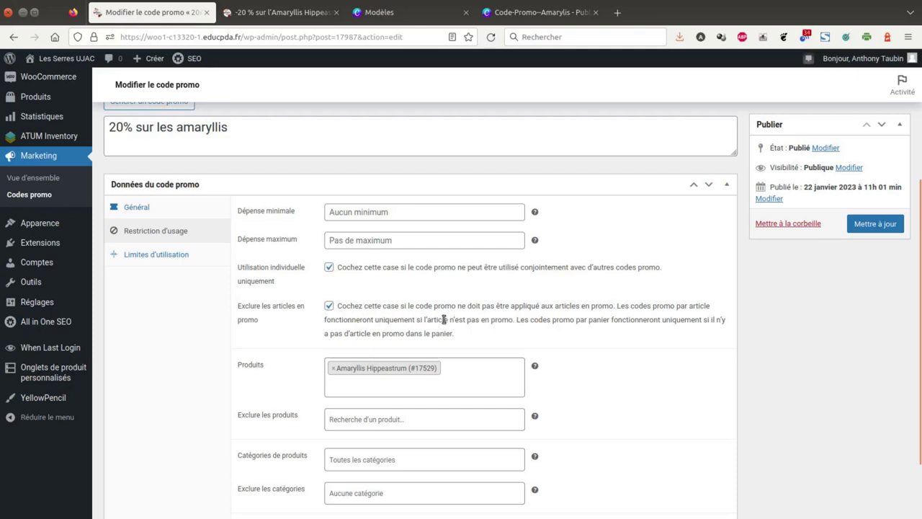
pyautogui.scroll(-3, 598, 319)
pyautogui.click(471, 301)
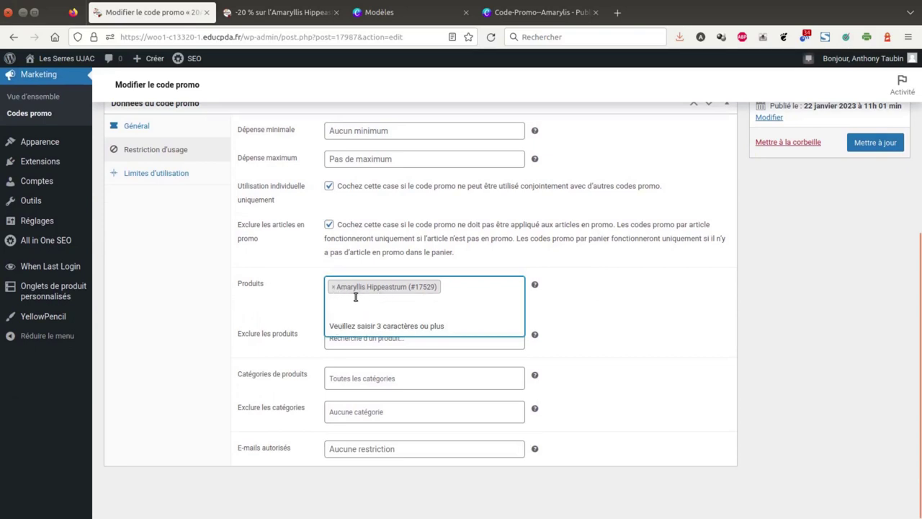
pyautogui.click(455, 261)
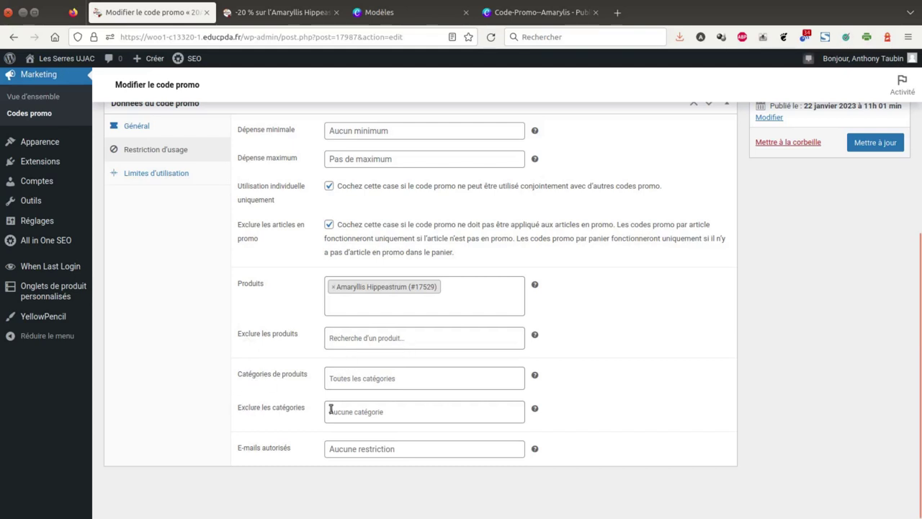
pyautogui.click(350, 450)
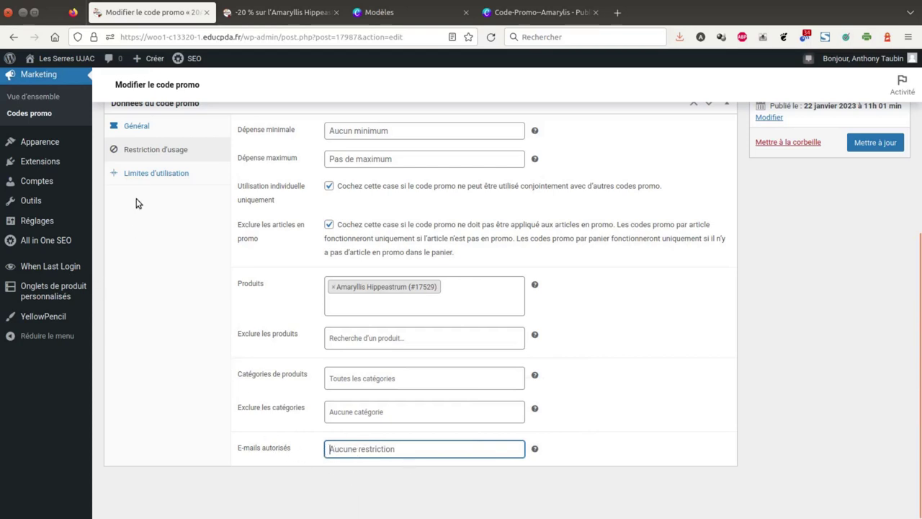
# Step: Try a usage limit per code of 1000 in the promo code's usage limits
pyautogui.click(151, 173)
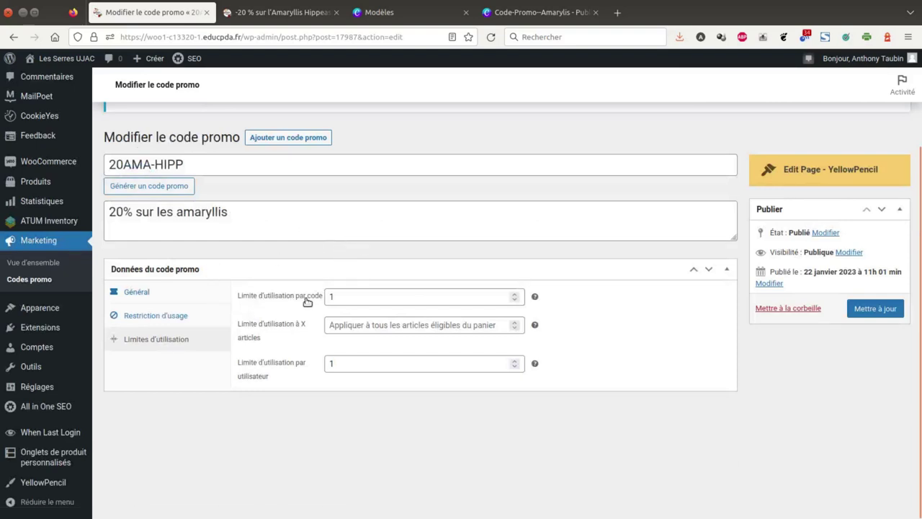
pyautogui.click(347, 296)
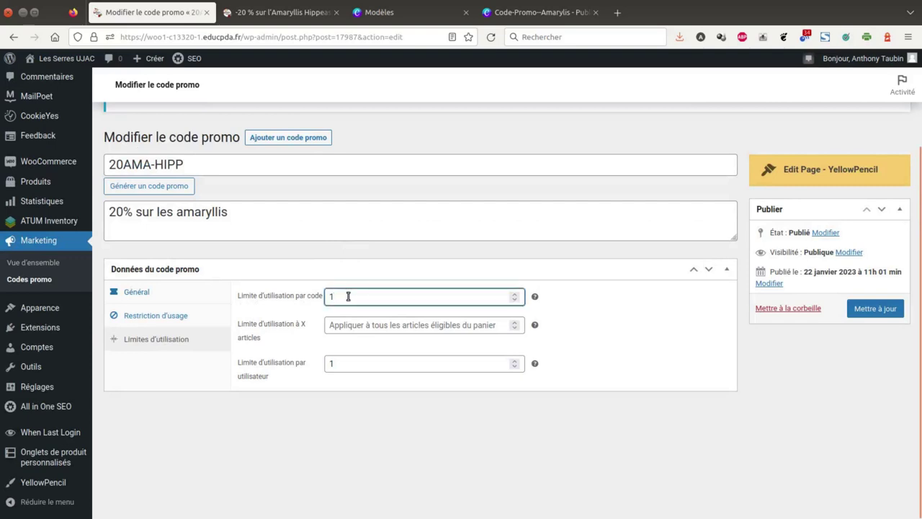
pyautogui.write('000')
pyautogui.moveTo(534, 296)
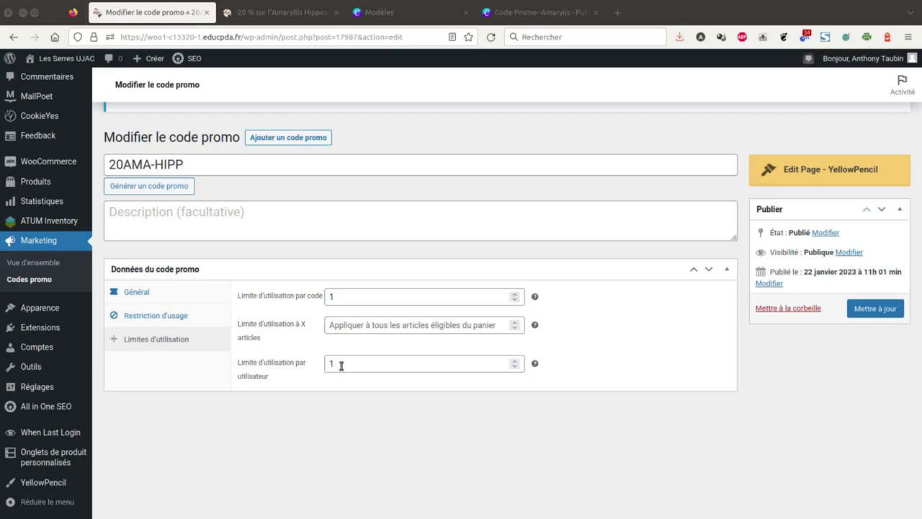
# Step: Save the promo code's update and select its code text 20AMA-HIPP
pyautogui.click(877, 311)
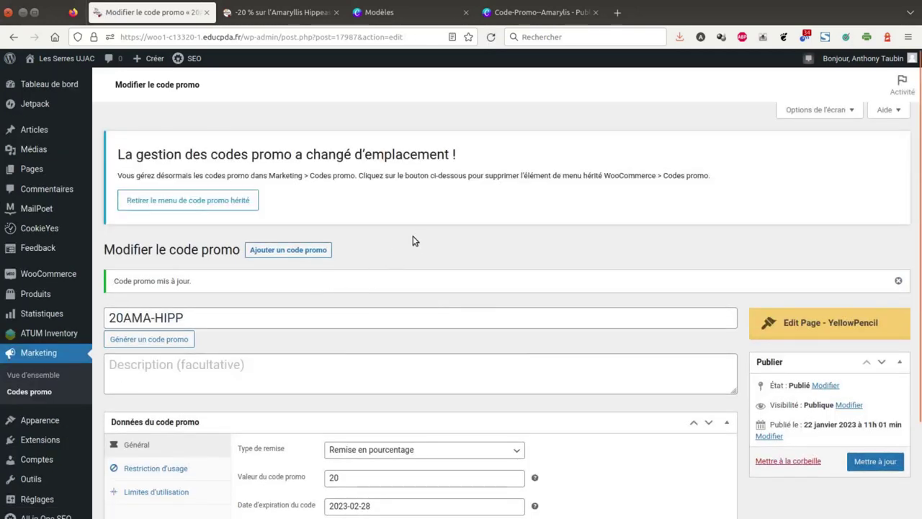
pyautogui.scroll(-3, 412, 239)
pyautogui.moveTo(109, 205); pyautogui.dragTo(181, 202)
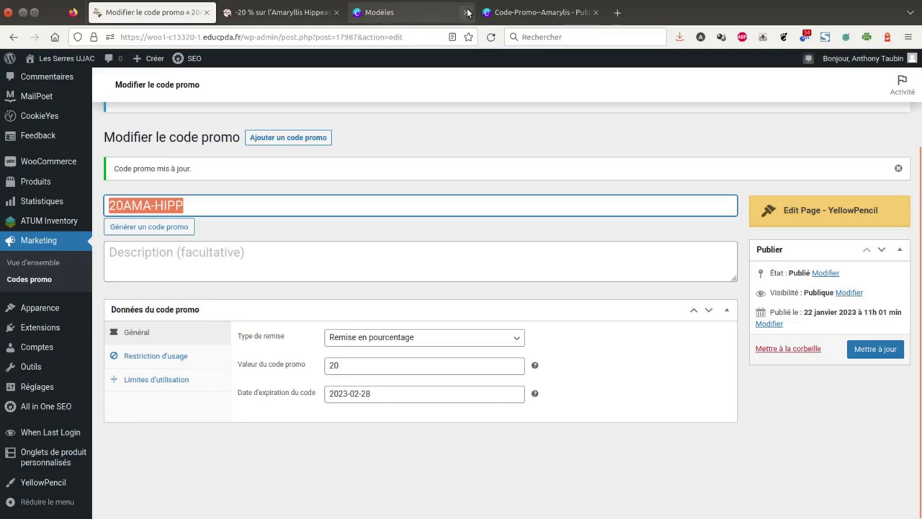
# Step: Switch to Canva to view the Code-Promo--Amarylis design and the template gallery for "code promo"
pyautogui.click(526, 13)
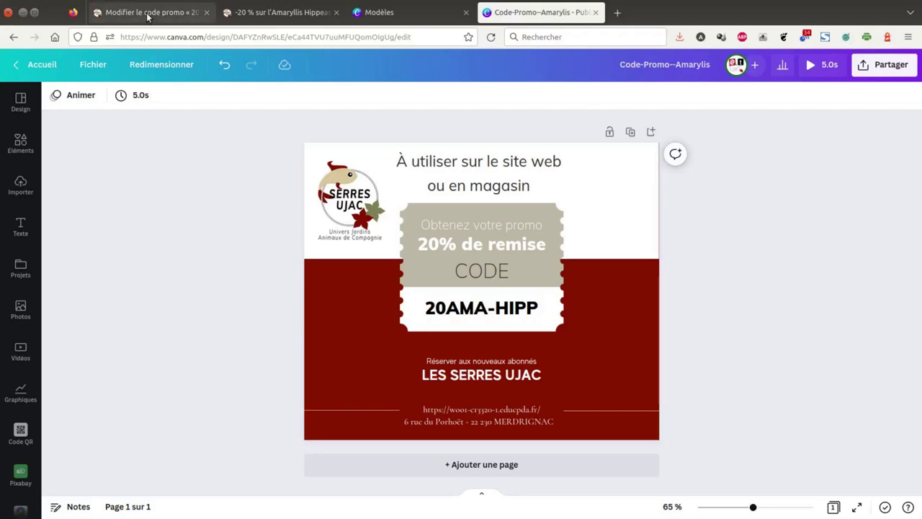
pyautogui.click(403, 13)
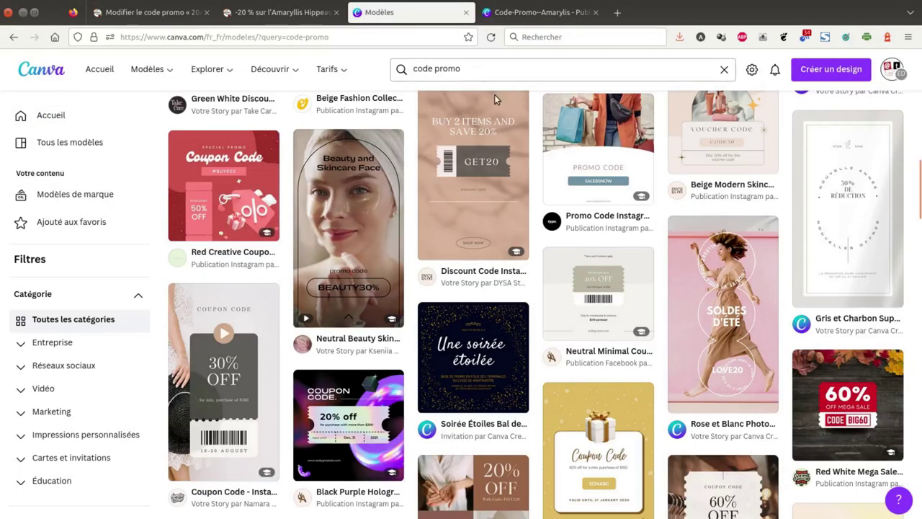